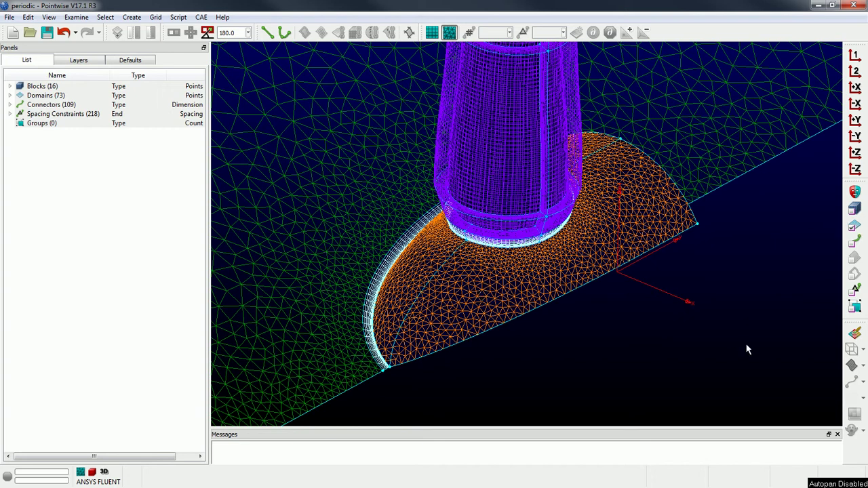
Create rotationally periodic copies of the large triangulated side-plane domain and the adjoining boundary-layer strip domains, at -120 degrees about the axis curve
{"action": "left_click", "coordinate": [724, 160]}
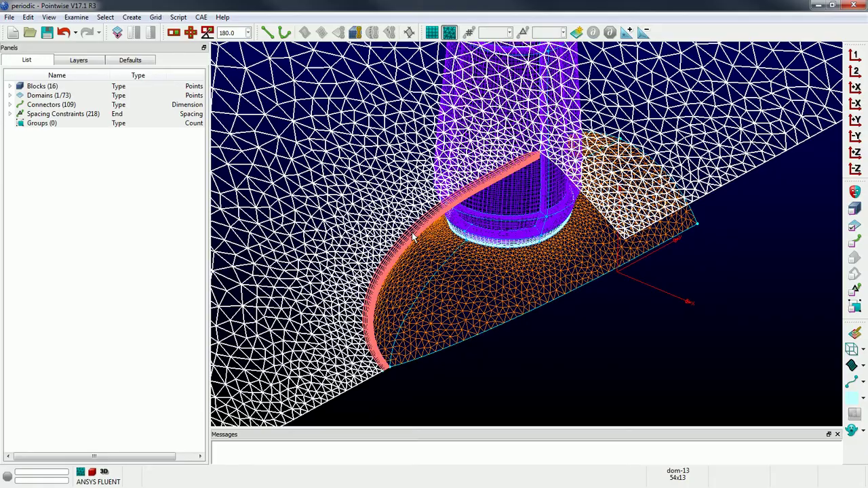
{"action": "left_click", "coordinate": [413, 236]}
{"action": "right_click_drag", "start_coordinate": [413, 236], "coordinate": [651, 343]}
{"action": "left_click", "coordinate": [693, 110]}
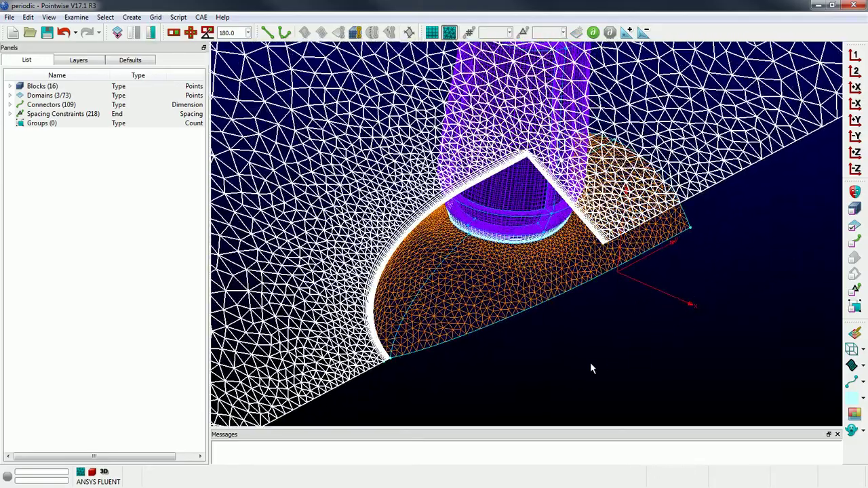
{"action": "left_click", "coordinate": [132, 17]}
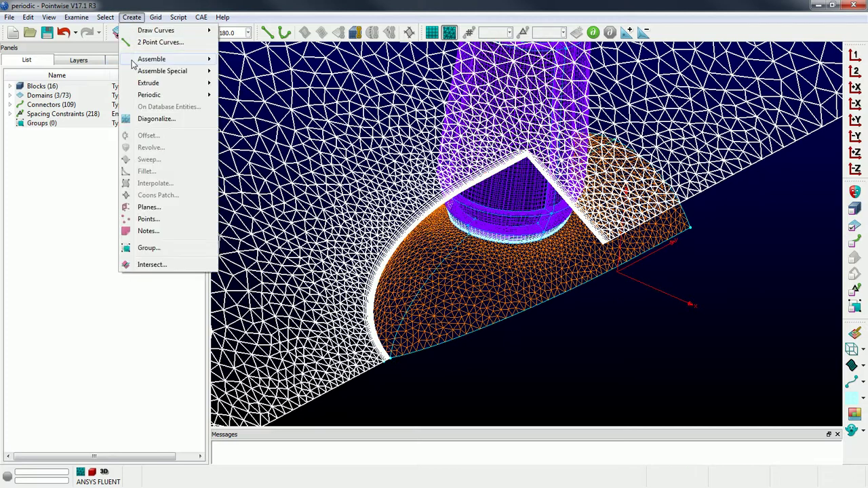
{"action": "mouse_move", "coordinate": [153, 95]}
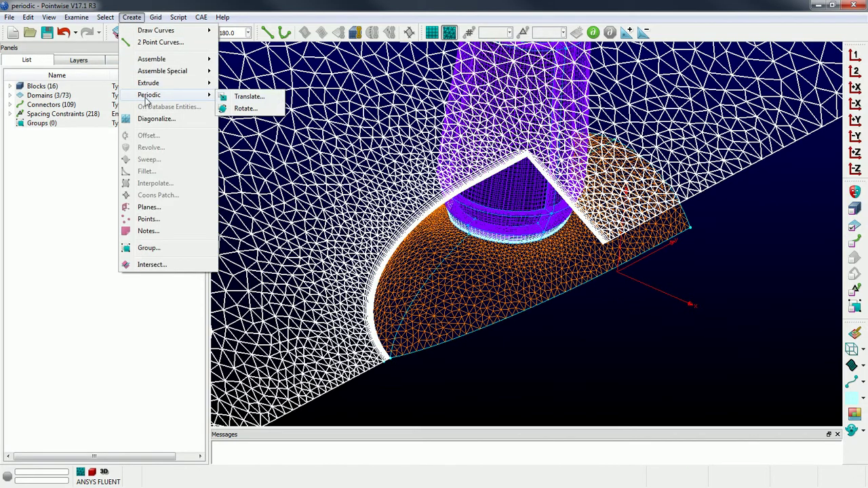
{"action": "left_click", "coordinate": [245, 110]}
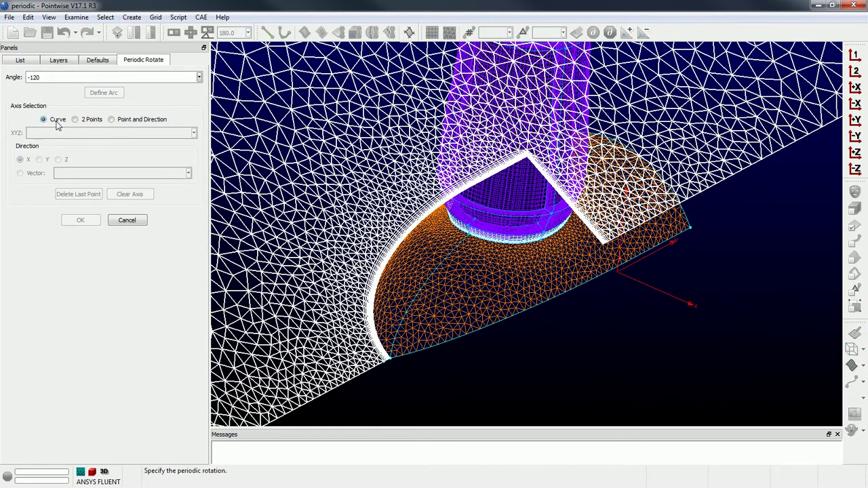
{"action": "left_click", "coordinate": [353, 383]}
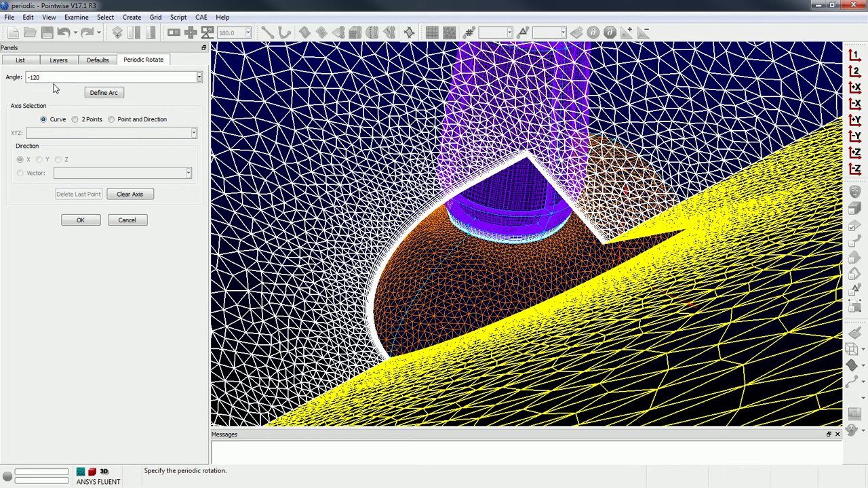
{"action": "left_click", "coordinate": [80, 220]}
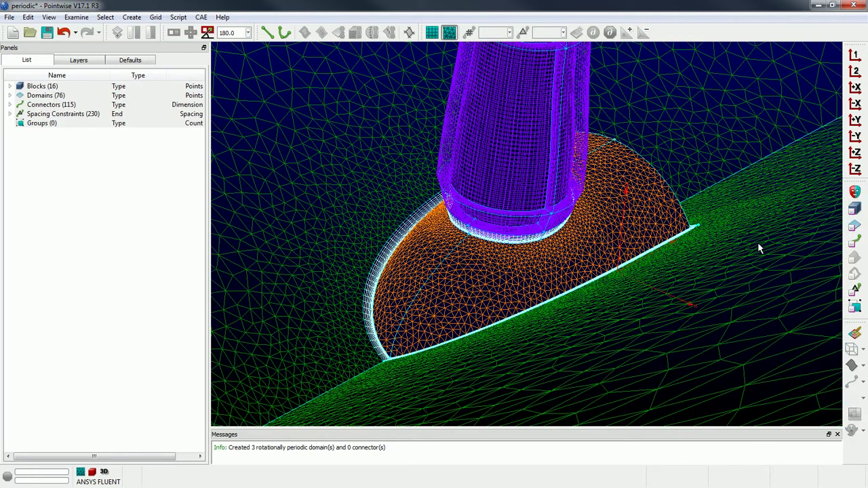
Start a normal extrusion from the three triangulated hub surface domains around the blade root
{"action": "right_click_drag", "start_coordinate": [757, 243], "coordinate": [702, 331]}
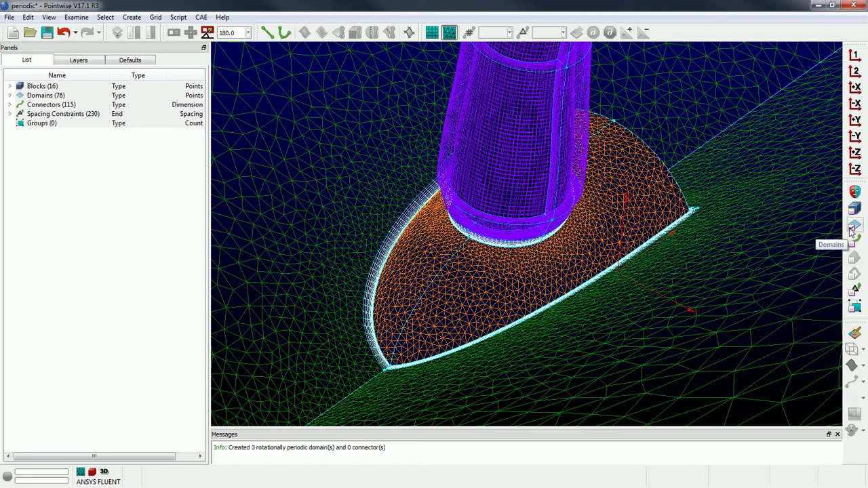
{"action": "left_click", "coordinate": [458, 277]}
{"action": "left_click", "coordinate": [421, 266]}
{"action": "right_click_drag", "start_coordinate": [421, 266], "coordinate": [616, 285]}
{"action": "left_click", "coordinate": [684, 130]}
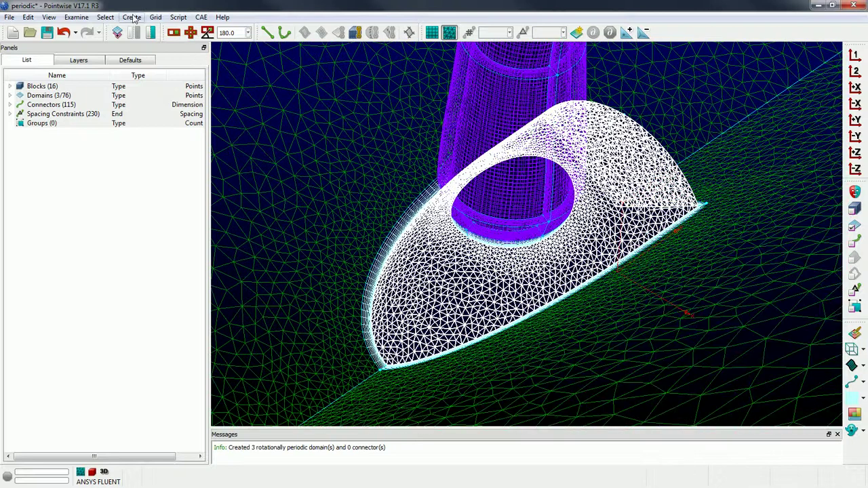
{"action": "left_click", "coordinate": [131, 16]}
{"action": "mouse_move", "coordinate": [204, 84]}
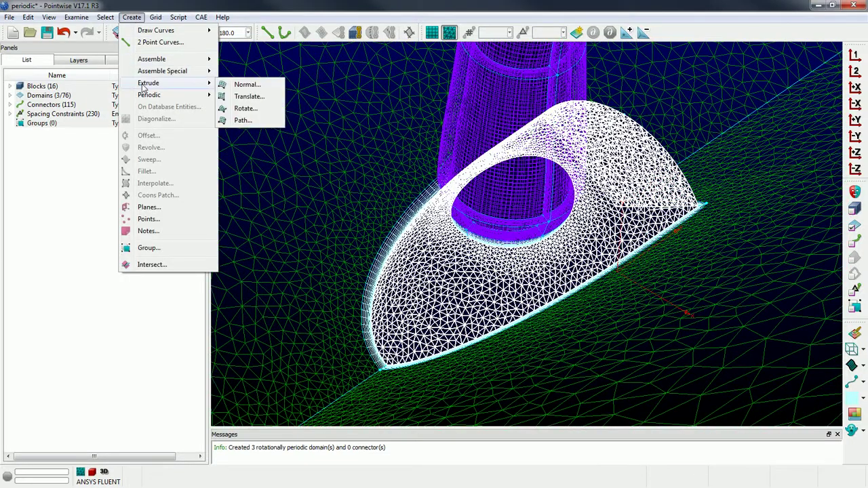
{"action": "left_click", "coordinate": [234, 86]}
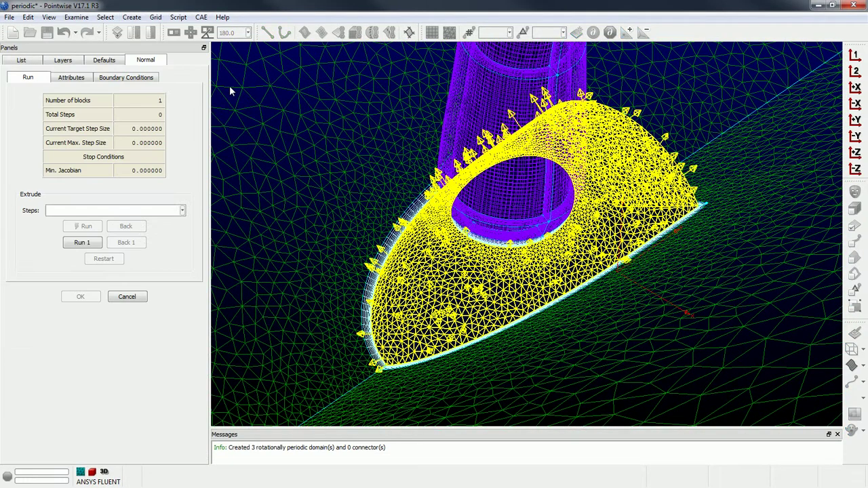
Select all outer perimeter edges of the hub front for extrusion boundary conditions and choose the Adjacent Grid type
{"action": "left_click", "coordinate": [127, 77]}
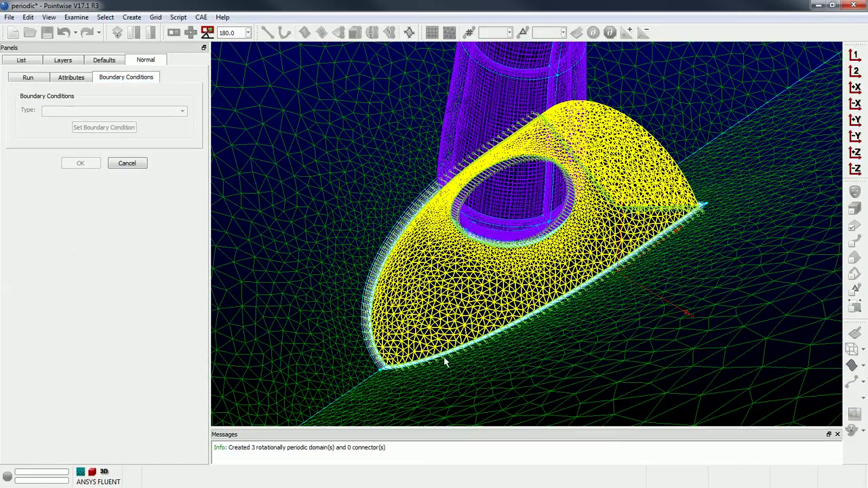
{"action": "right_click_drag", "start_coordinate": [495, 346], "coordinate": [547, 326]}
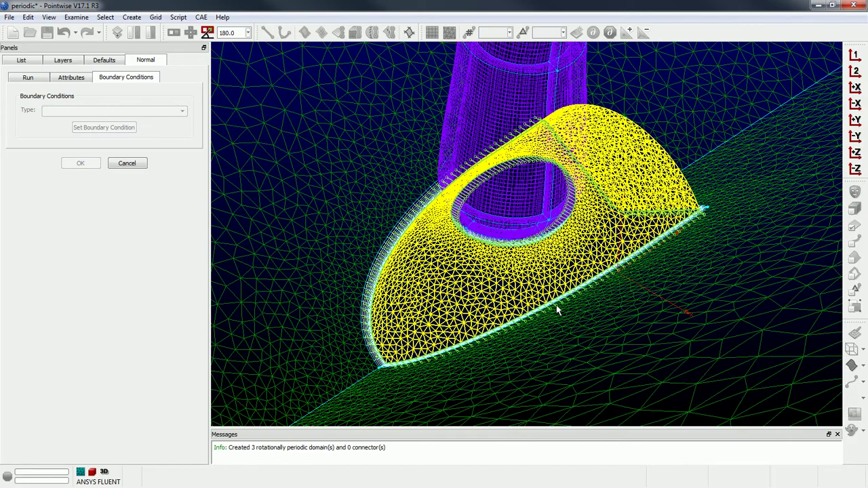
{"action": "scroll", "coordinate": [557, 307], "scroll_direction": "up", "scroll_amount": 3}
{"action": "scroll", "coordinate": [553, 311], "scroll_direction": "down", "scroll_amount": 3}
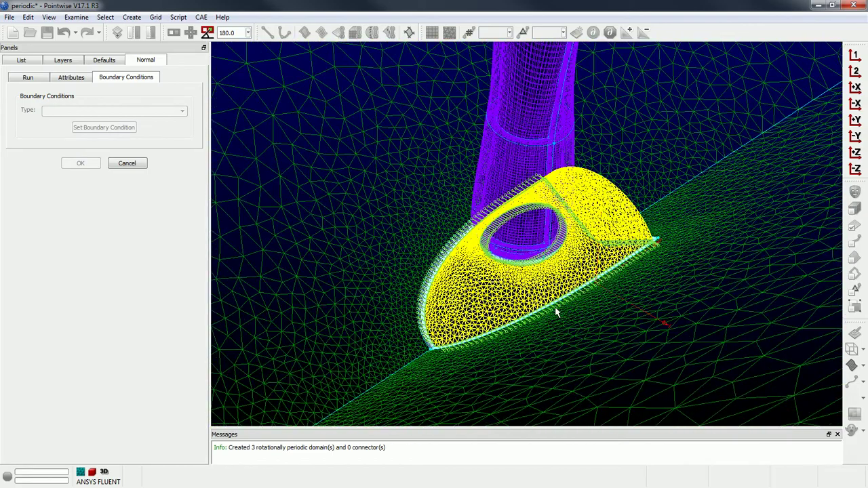
{"action": "scroll", "coordinate": [556, 312], "scroll_direction": "up", "scroll_amount": 2}
{"action": "mouse_move", "coordinate": [549, 349]}
{"action": "right_mouse_down"}
{"action": "mouse_move", "coordinate": [556, 333]}
{"action": "mouse_move", "coordinate": [554, 344]}
{"action": "right_mouse_up"}
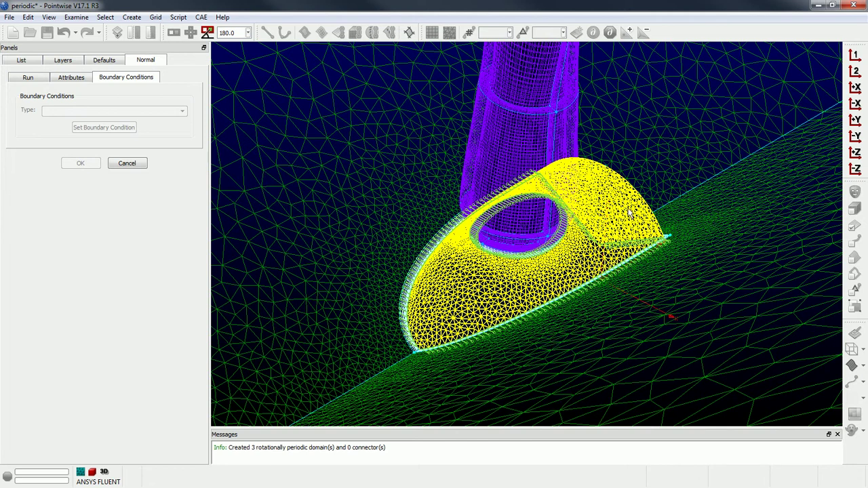
{"action": "left_click_drag", "start_coordinate": [630, 210], "coordinate": [709, 314]}
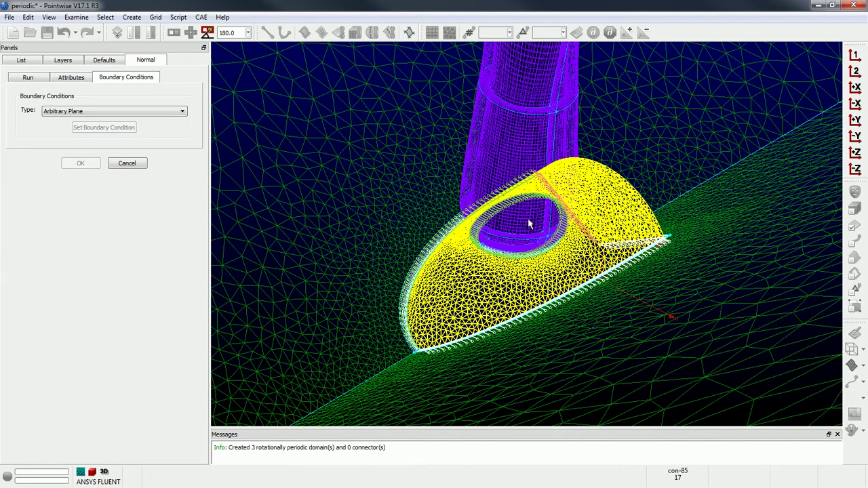
{"action": "left_click_drag", "start_coordinate": [454, 229], "coordinate": [291, 358]}
{"action": "right_click_drag", "start_coordinate": [291, 356], "coordinate": [292, 385]}
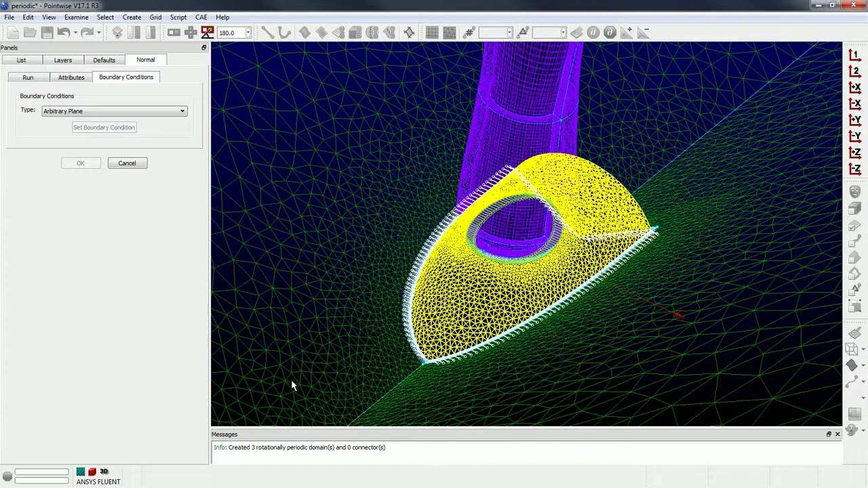
{"action": "left_click", "coordinate": [54, 112]}
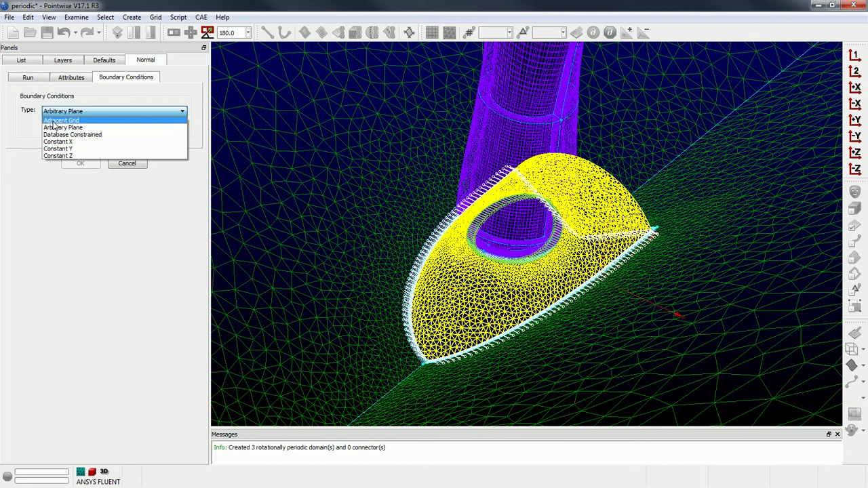
{"action": "left_click", "coordinate": [54, 121]}
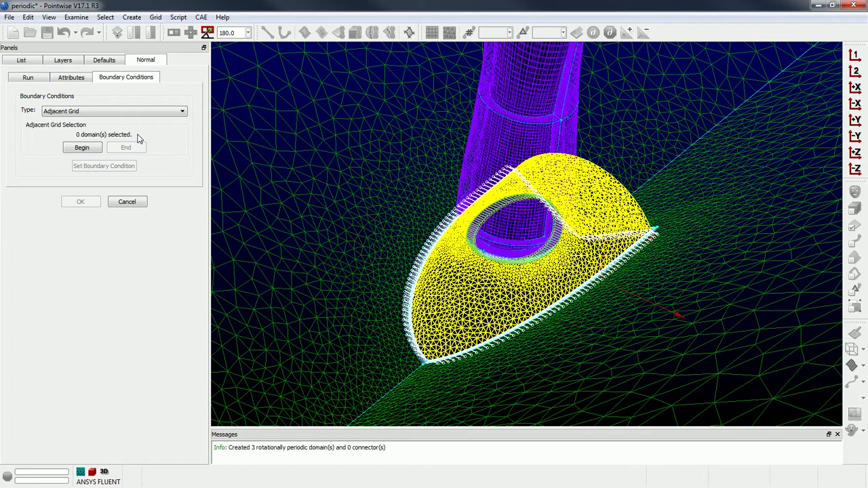
Pick the four boundary-layer strip domains along the hub's outer perimeter as adjacent grids and set the boundary condition
{"action": "left_click", "coordinate": [81, 148]}
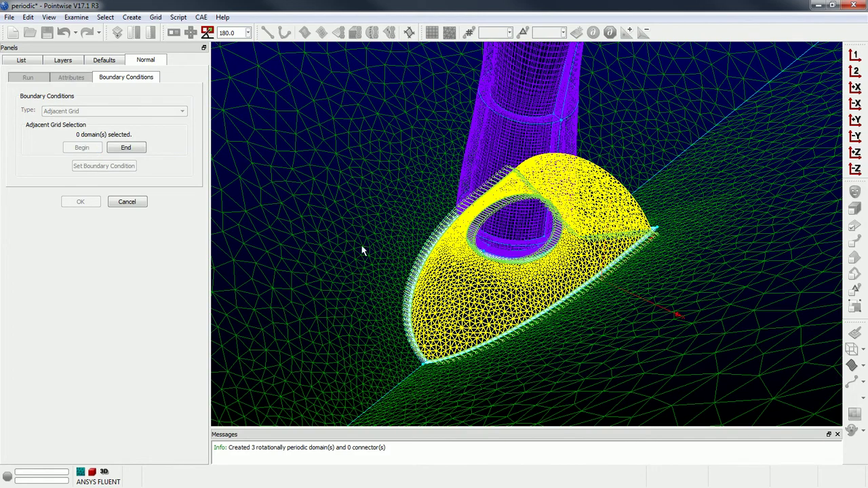
{"action": "scroll", "coordinate": [643, 257], "scroll_direction": "up", "scroll_amount": 6}
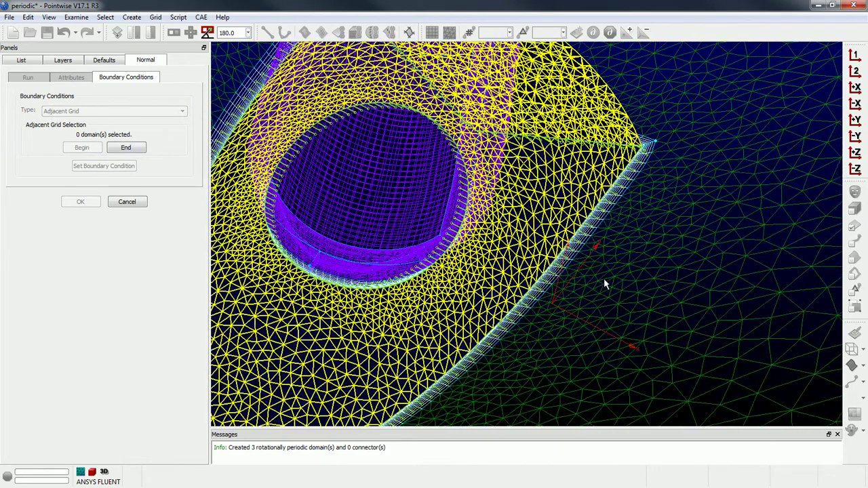
{"action": "left_click", "coordinate": [583, 251]}
{"action": "right_click_drag", "start_coordinate": [601, 240], "coordinate": [692, 112]}
{"action": "scroll", "coordinate": [695, 112], "scroll_direction": "down", "scroll_amount": 5}
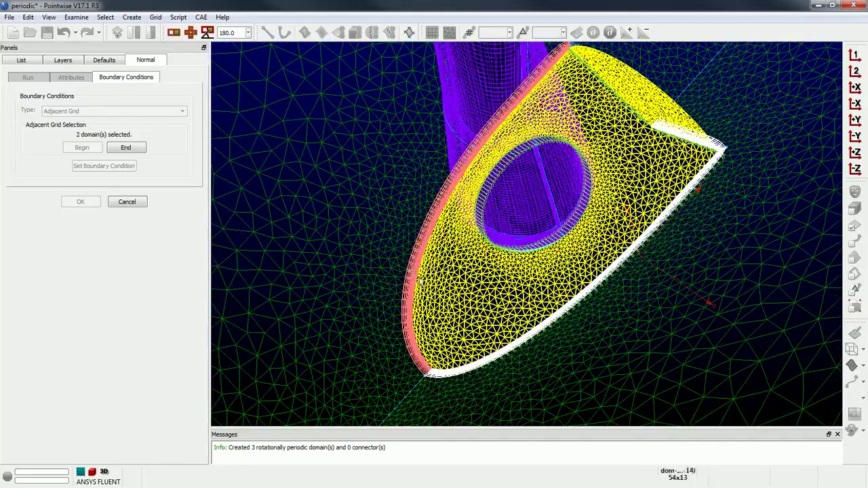
{"action": "left_click", "coordinate": [416, 278]}
{"action": "right_click_drag", "start_coordinate": [415, 278], "coordinate": [621, 133]}
{"action": "scroll", "coordinate": [556, 184], "scroll_direction": "up", "scroll_amount": 5}
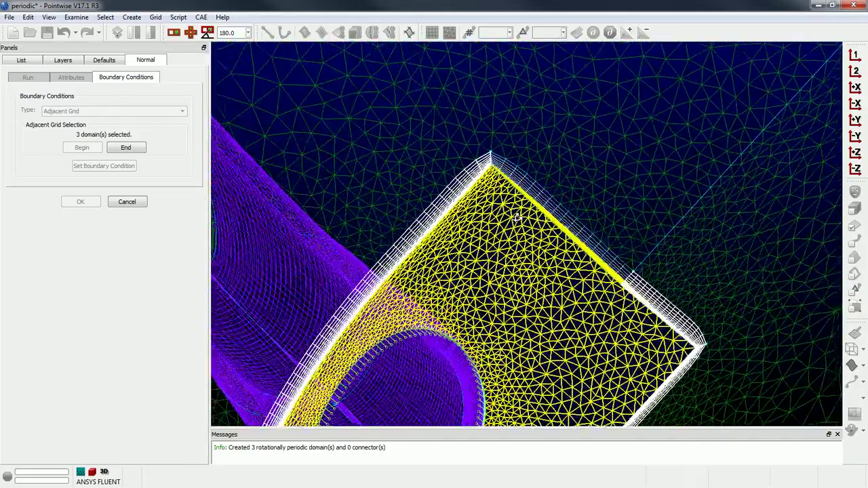
{"action": "left_click", "coordinate": [571, 211]}
{"action": "left_click", "coordinate": [571, 212]}
{"action": "right_click_drag", "start_coordinate": [571, 212], "coordinate": [161, 180]}
{"action": "left_click", "coordinate": [128, 150]}
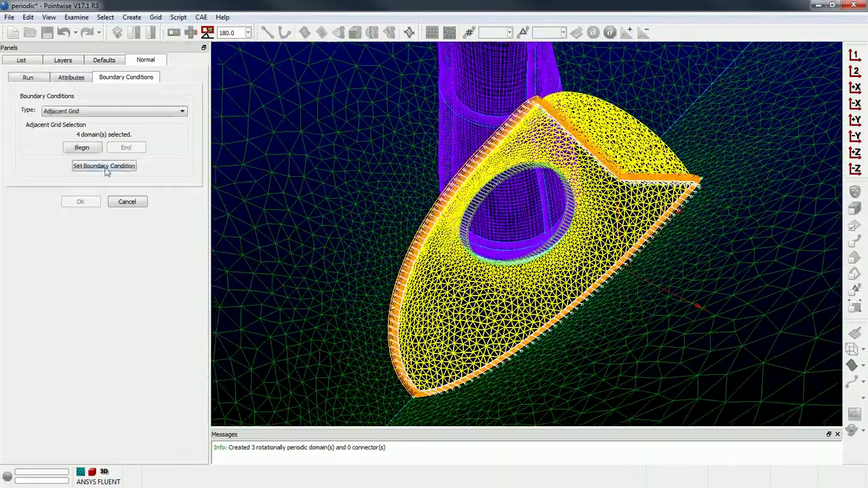
{"action": "mouse_move", "coordinate": [324, 378]}
{"action": "right_mouse_down"}
{"action": "mouse_move", "coordinate": [346, 343]}
{"action": "mouse_move", "coordinate": [333, 351]}
{"action": "mouse_move", "coordinate": [333, 371]}
{"action": "right_mouse_up"}
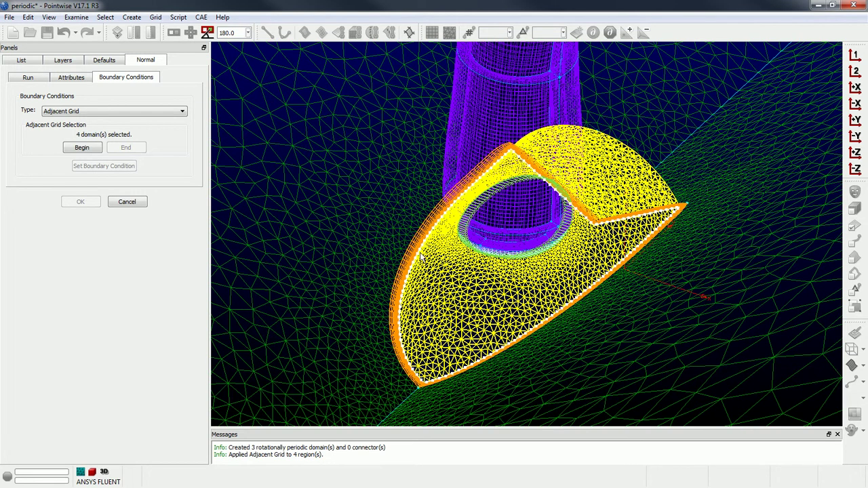
Apply an Adjacent Grid boundary condition to the blade-root hole edges, using the four strip domains surrounding the hole
{"action": "key", "text": "ctrl+z"}
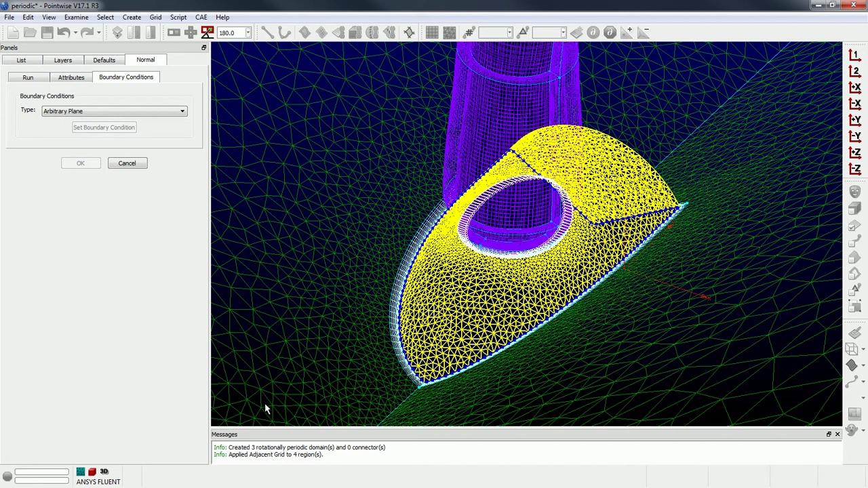
{"action": "left_click", "coordinate": [65, 112]}
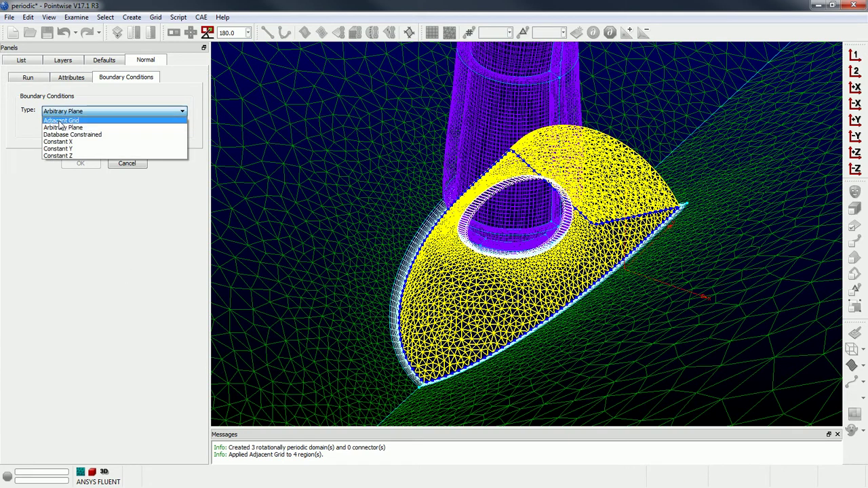
{"action": "left_click", "coordinate": [61, 121]}
{"action": "left_click", "coordinate": [82, 148]}
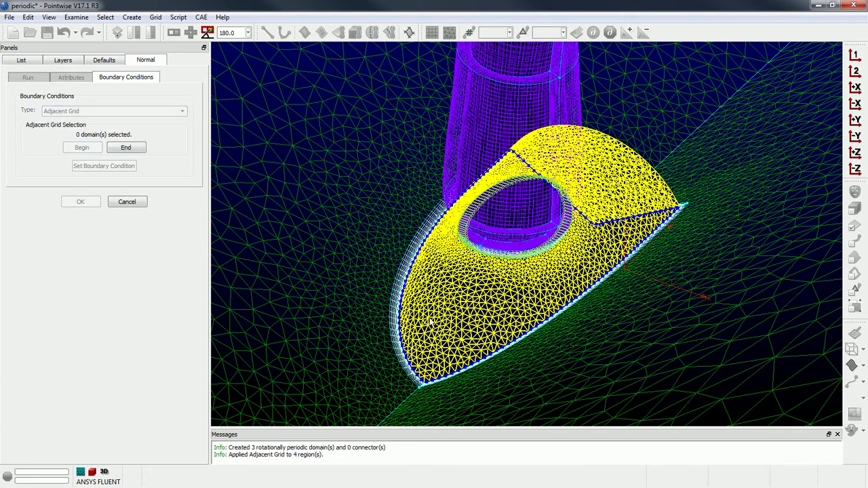
{"action": "scroll", "coordinate": [468, 305], "scroll_direction": "up", "scroll_amount": 5}
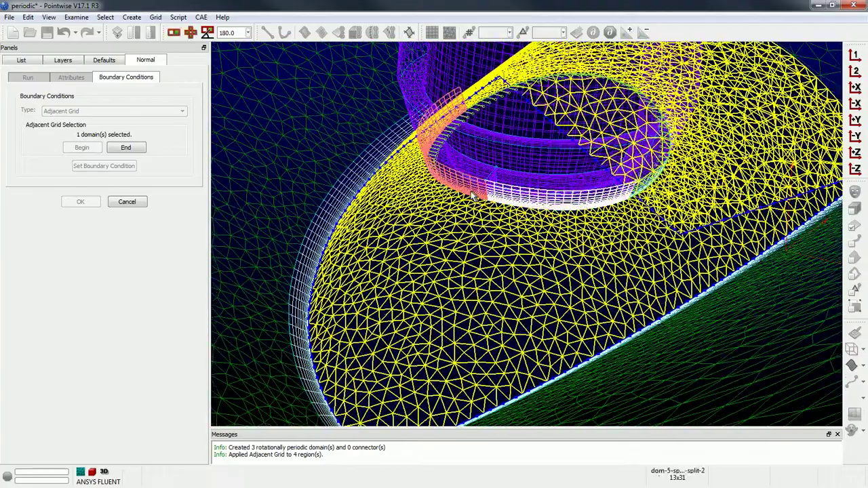
{"action": "right_click_drag", "start_coordinate": [473, 195], "coordinate": [622, 202]}
{"action": "left_click", "coordinate": [622, 201]}
{"action": "left_click", "coordinate": [534, 96]}
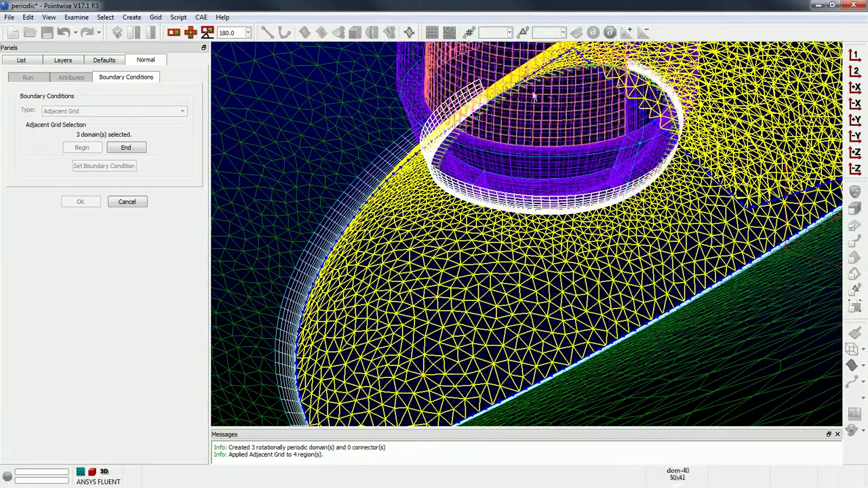
{"action": "left_click", "coordinate": [515, 92]}
{"action": "right_click_drag", "start_coordinate": [515, 93], "coordinate": [167, 268]}
{"action": "left_click", "coordinate": [133, 148]}
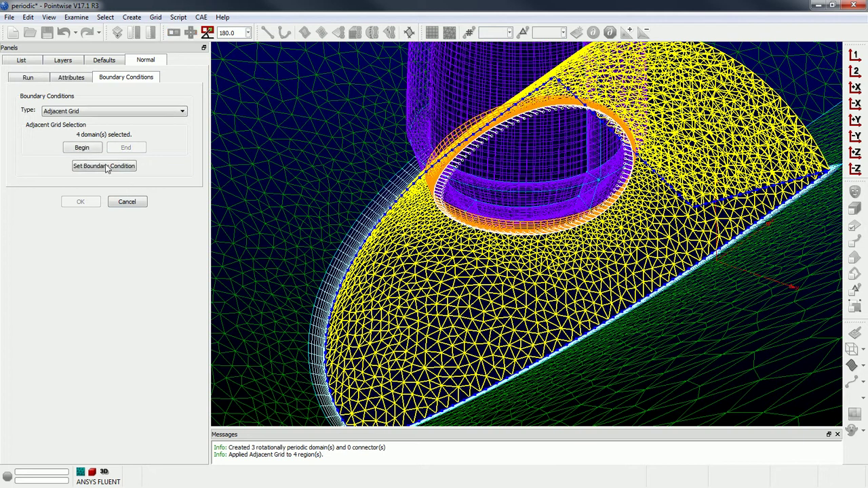
{"action": "left_click", "coordinate": [105, 166]}
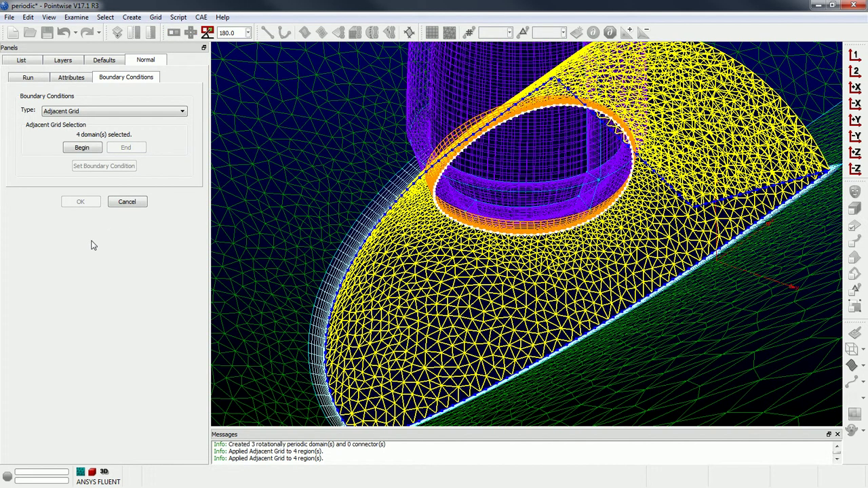
Set the extrusion's geometric progression step size to an initial Δs of 0.001 and a growth rate of 1.2
{"action": "left_click", "coordinate": [71, 77]}
{"action": "left_click", "coordinate": [41, 138]}
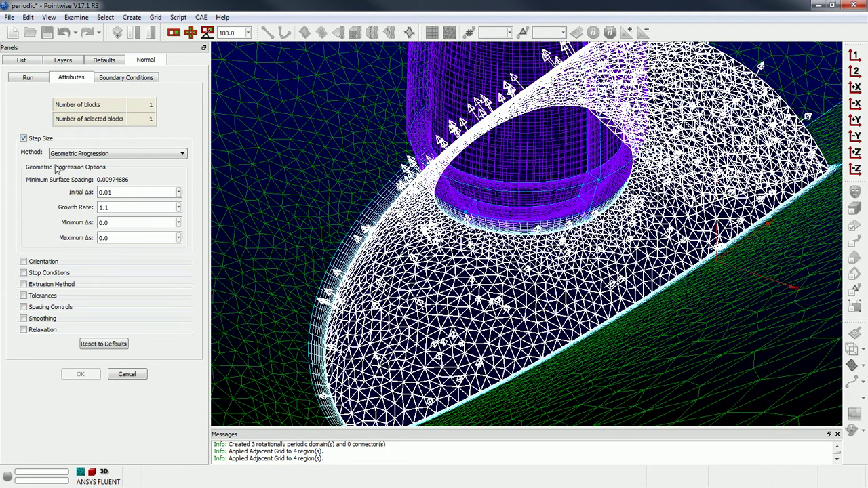
{"action": "double_click", "coordinate": [118, 192]}
{"action": "type", "text": "0.001"}
{"action": "key", "text": "Tab"}
{"action": "type", "text": "1.2"}
Run the hub-surface normal extrusion for 12 steps and accept the resulting boundary-layer block
{"action": "left_click", "coordinate": [35, 80]}
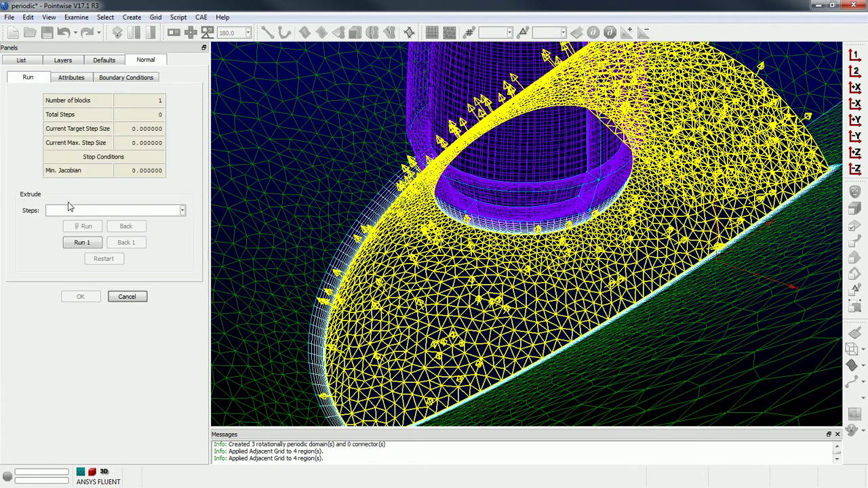
{"action": "left_click", "coordinate": [66, 211]}
{"action": "type", "text": "12"}
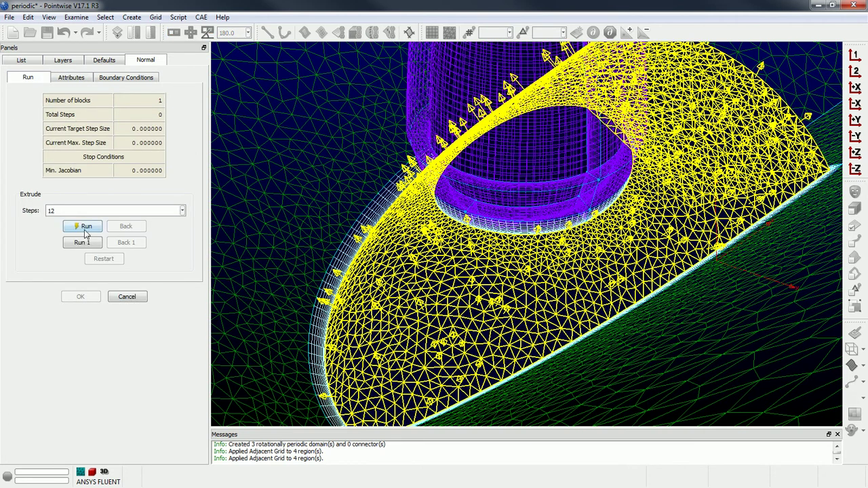
{"action": "left_click", "coordinate": [86, 230]}
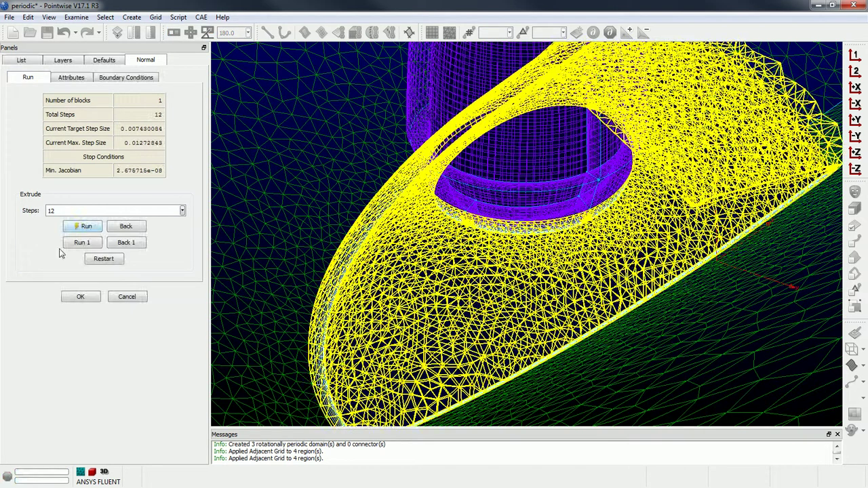
{"action": "left_click", "coordinate": [81, 298]}
{"action": "right_click_drag", "start_coordinate": [811, 179], "coordinate": [465, 263]}
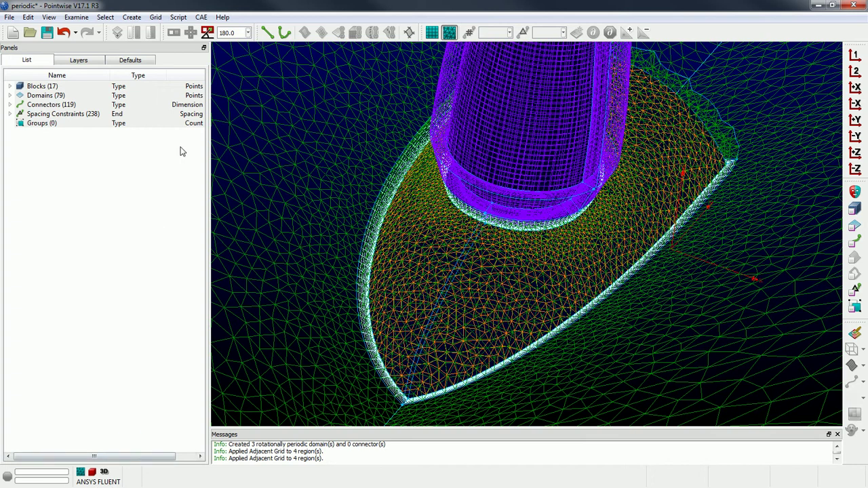
{"action": "left_click", "coordinate": [201, 18]}
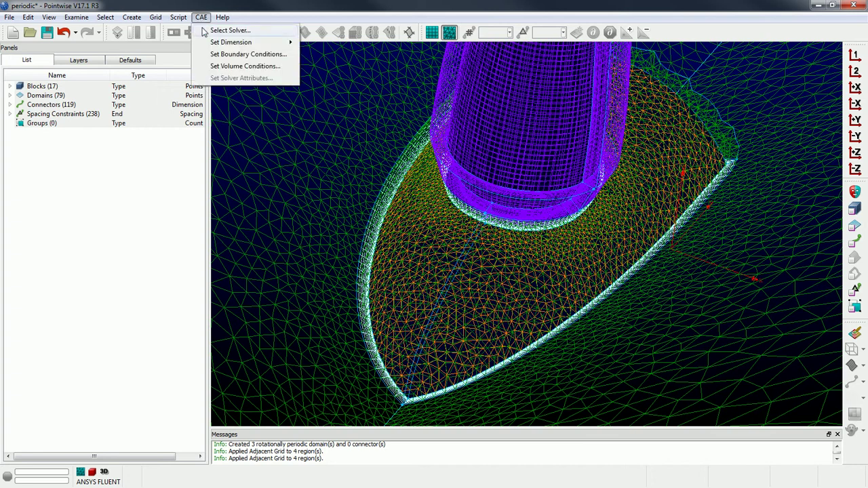
{"action": "left_click", "coordinate": [210, 30]}
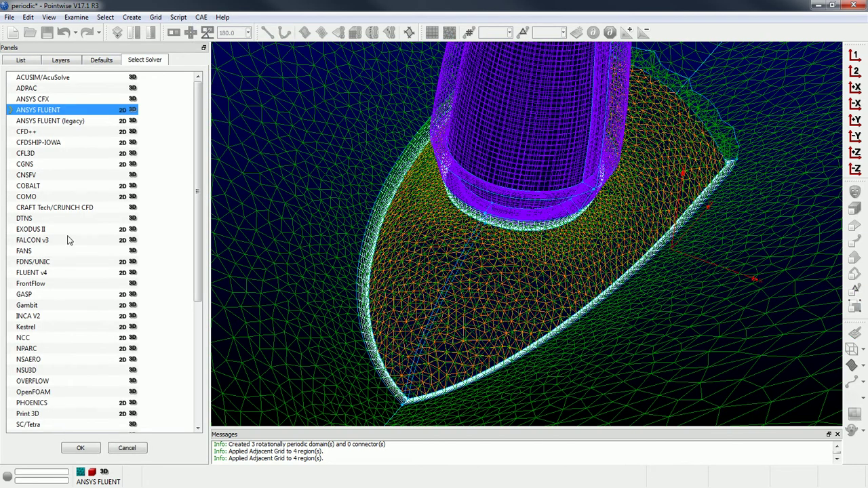
{"action": "left_click", "coordinate": [50, 392]}
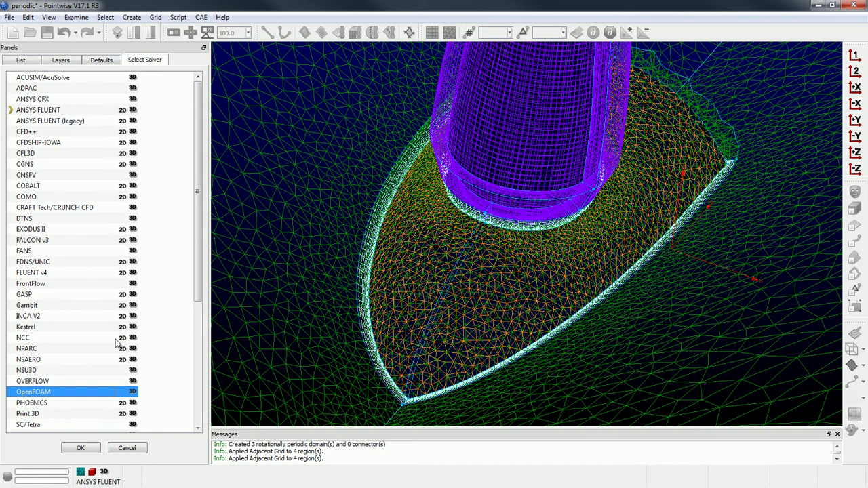
{"action": "left_click", "coordinate": [141, 446]}
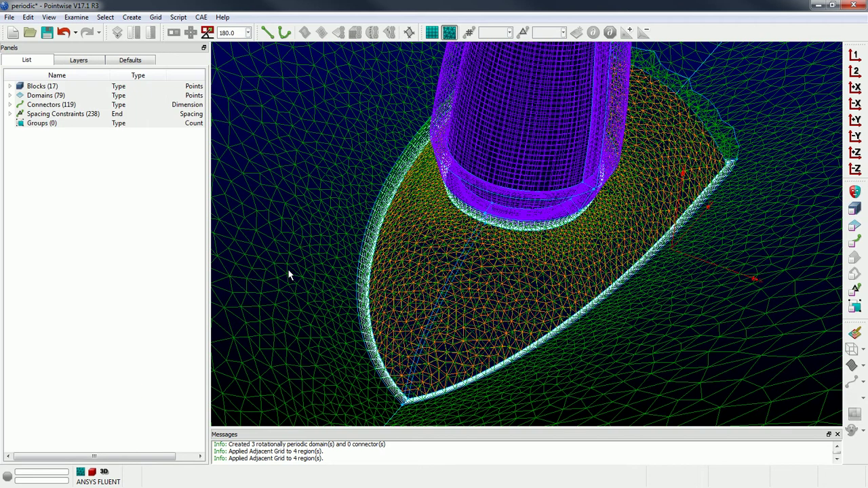